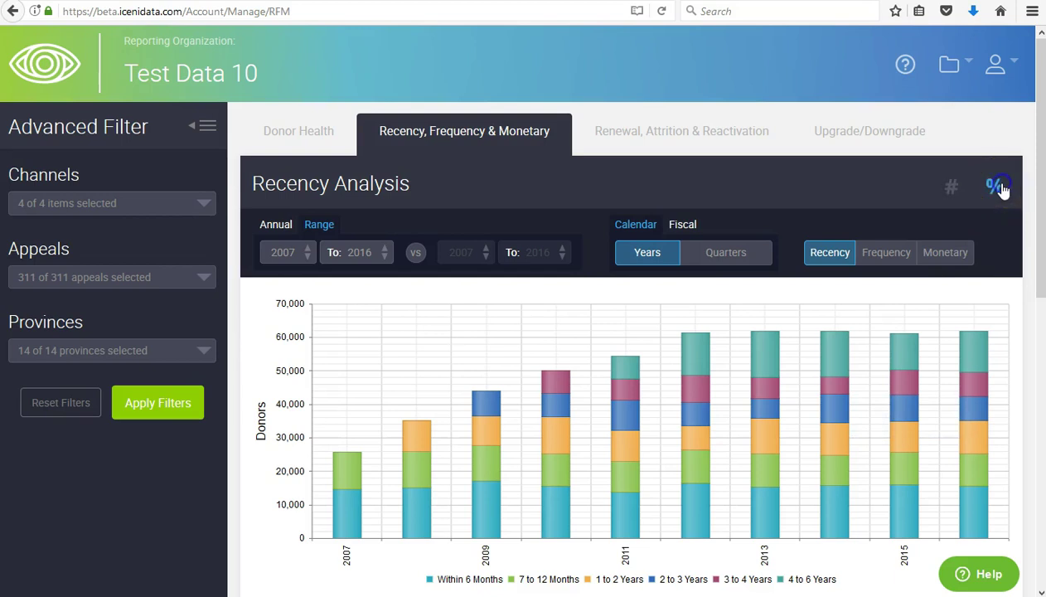
pyautogui.click(998, 186)
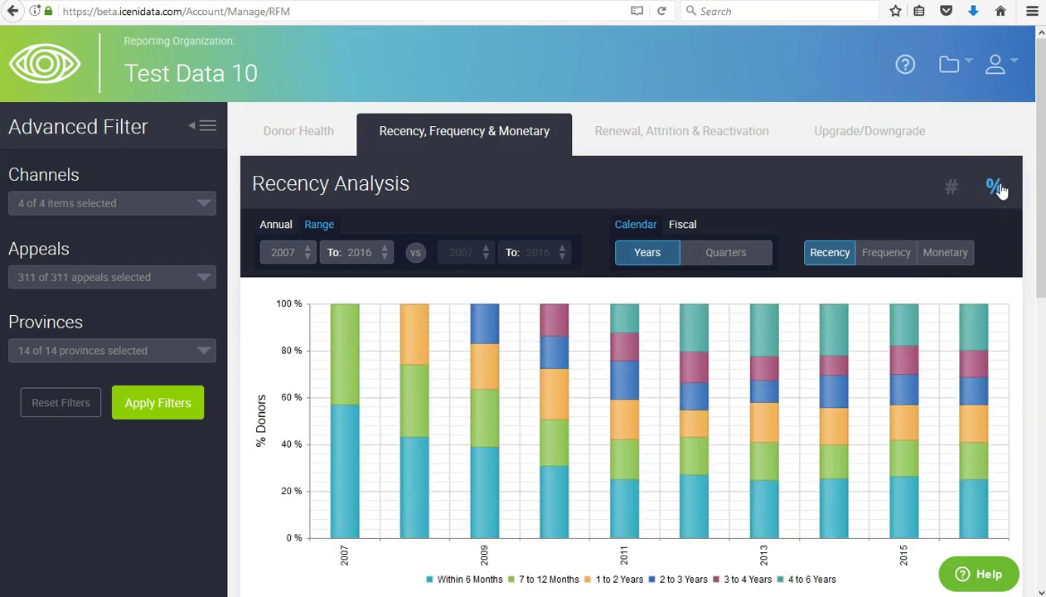
pyautogui.moveTo(670, 425)
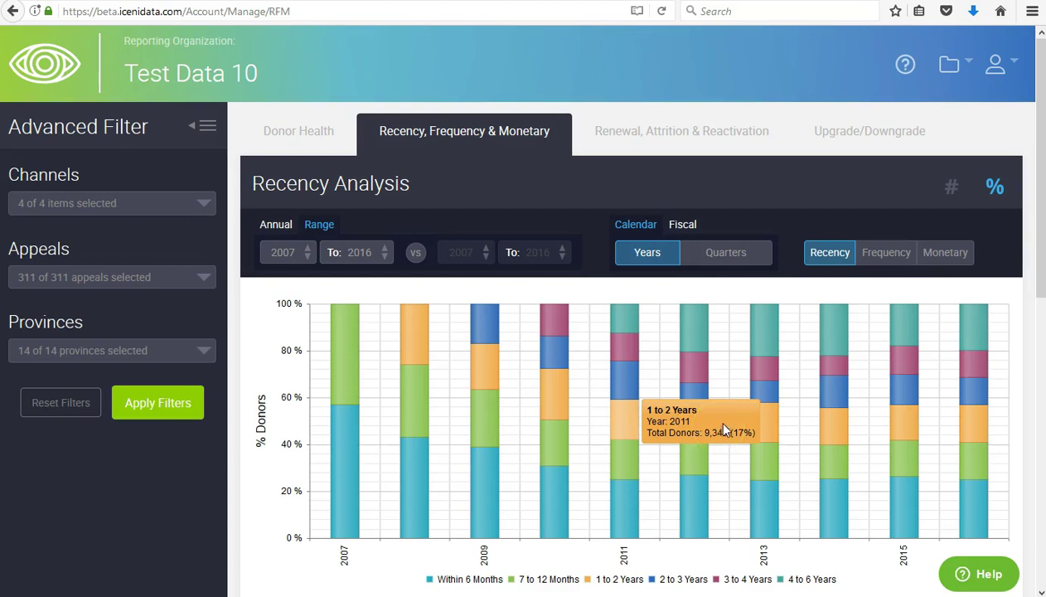
pyautogui.click(952, 186)
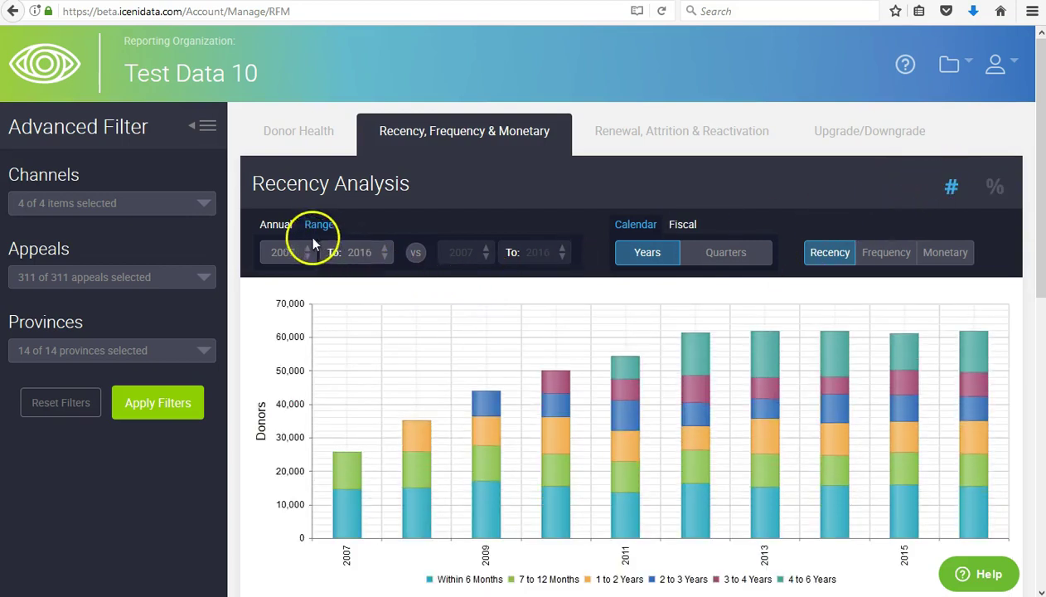
pyautogui.click(271, 223)
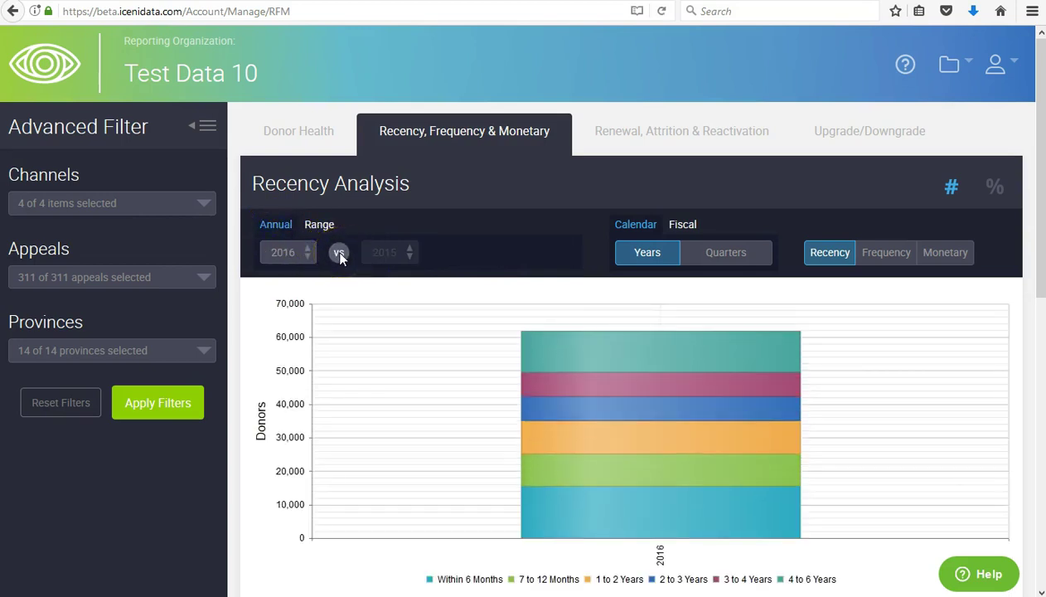
pyautogui.click(339, 253)
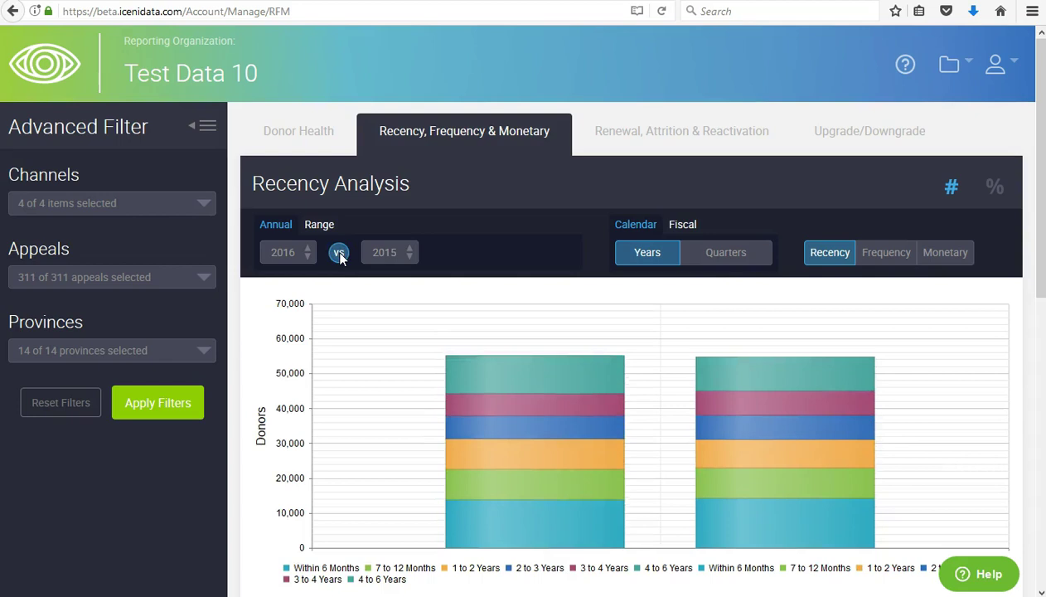
pyautogui.moveTo(489, 397)
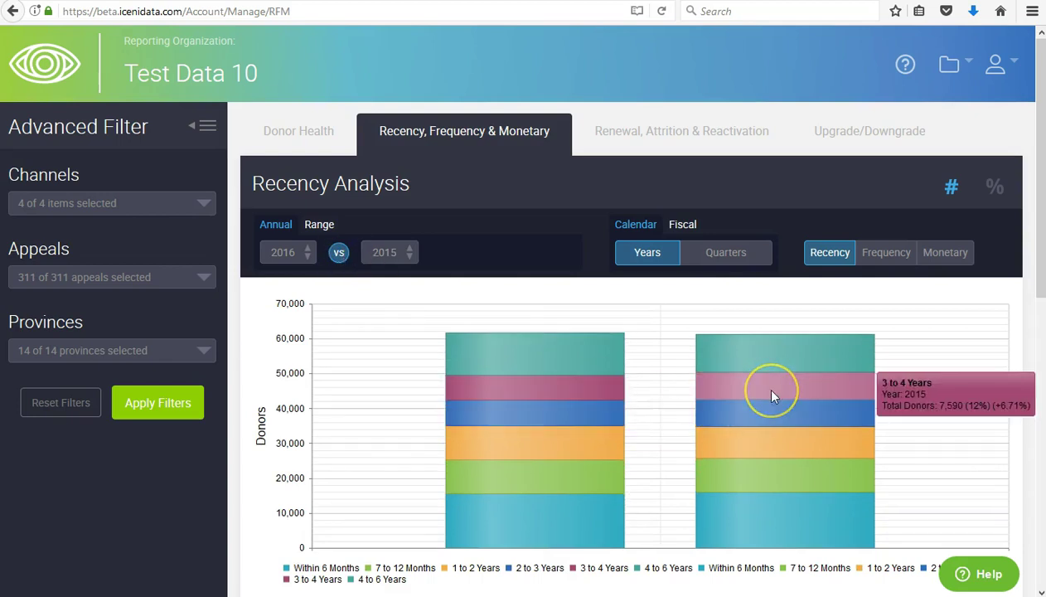
pyautogui.moveTo(770, 420)
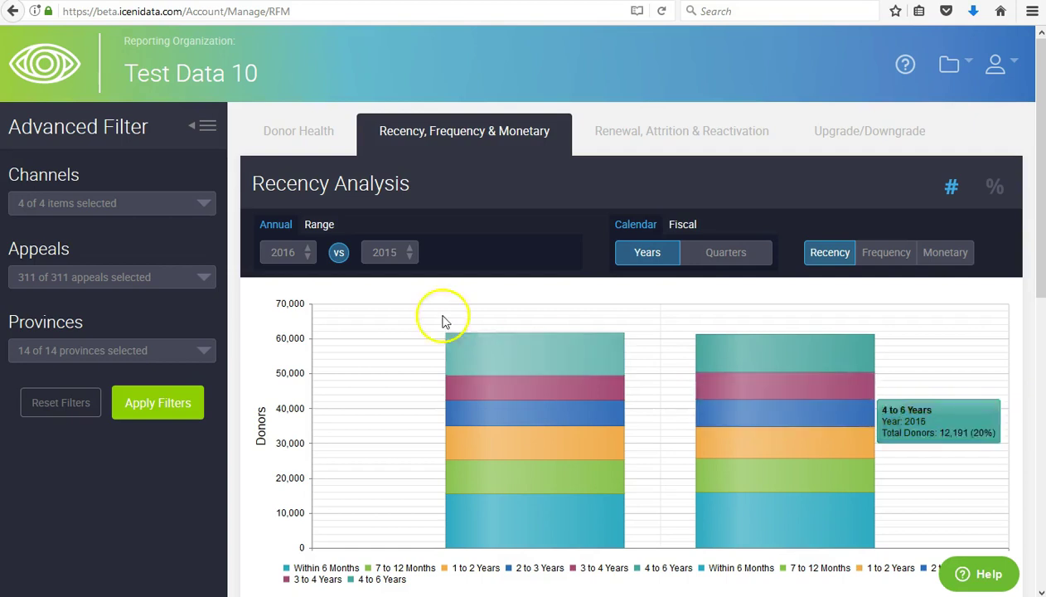
pyautogui.click(324, 225)
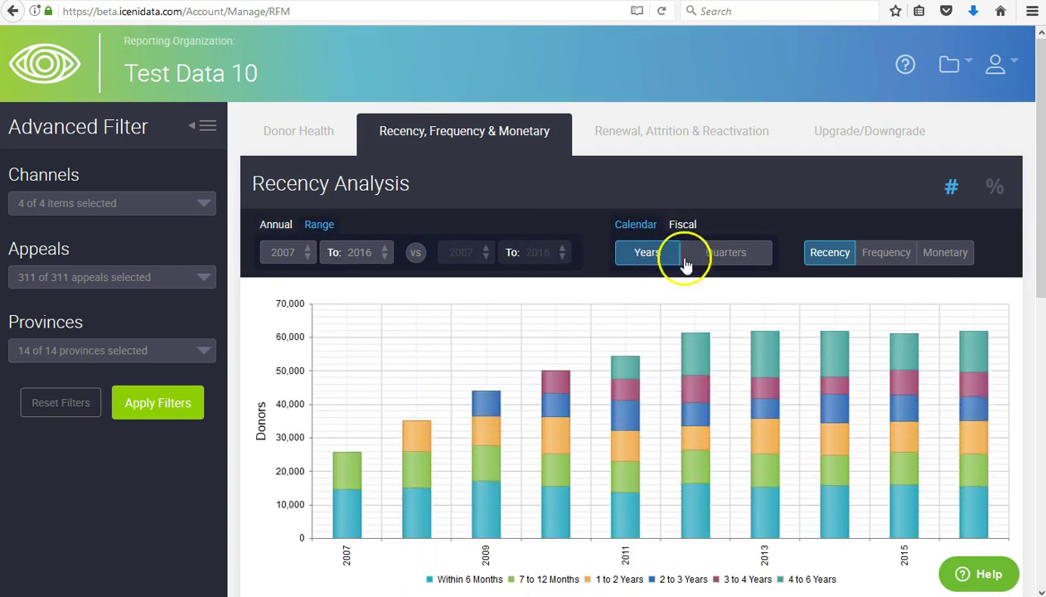
# Step: Filter the Recency Analysis chart to the 2 - Online/Web channel only
pyautogui.scroll(-2, 730, 264)
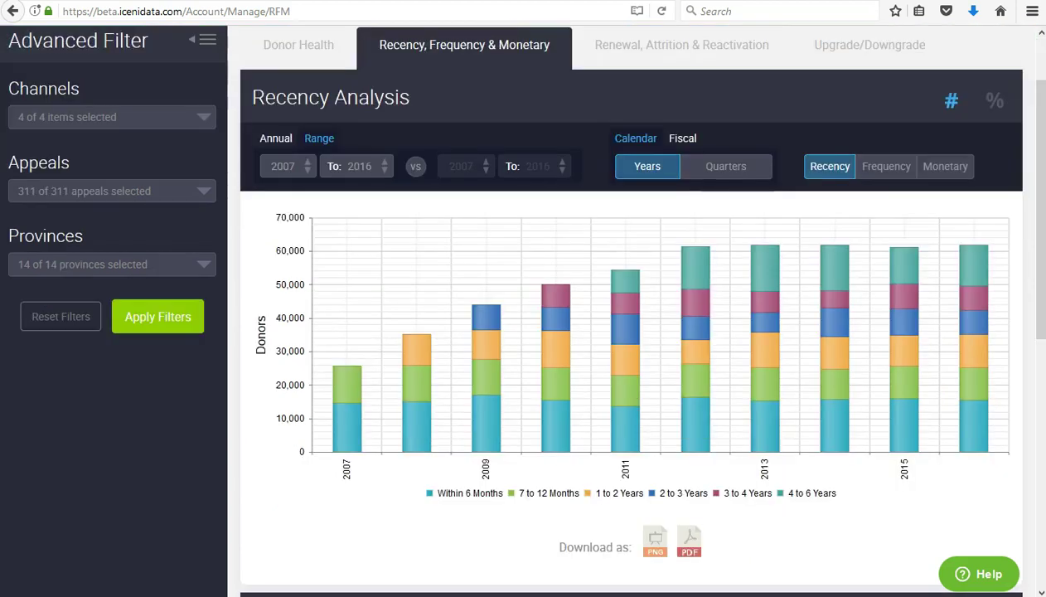
pyautogui.click(177, 118)
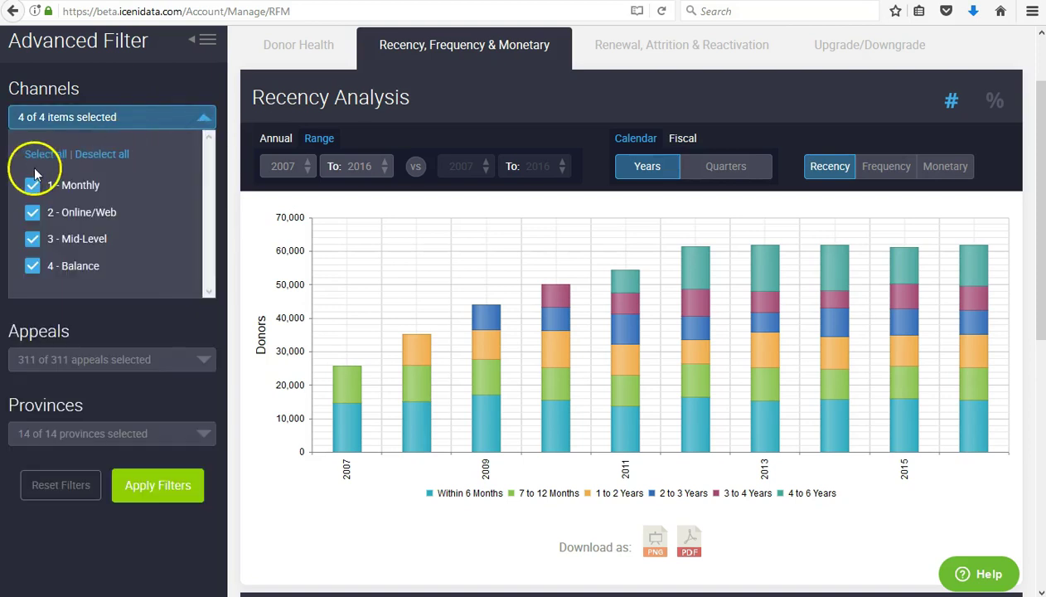
pyautogui.click(96, 155)
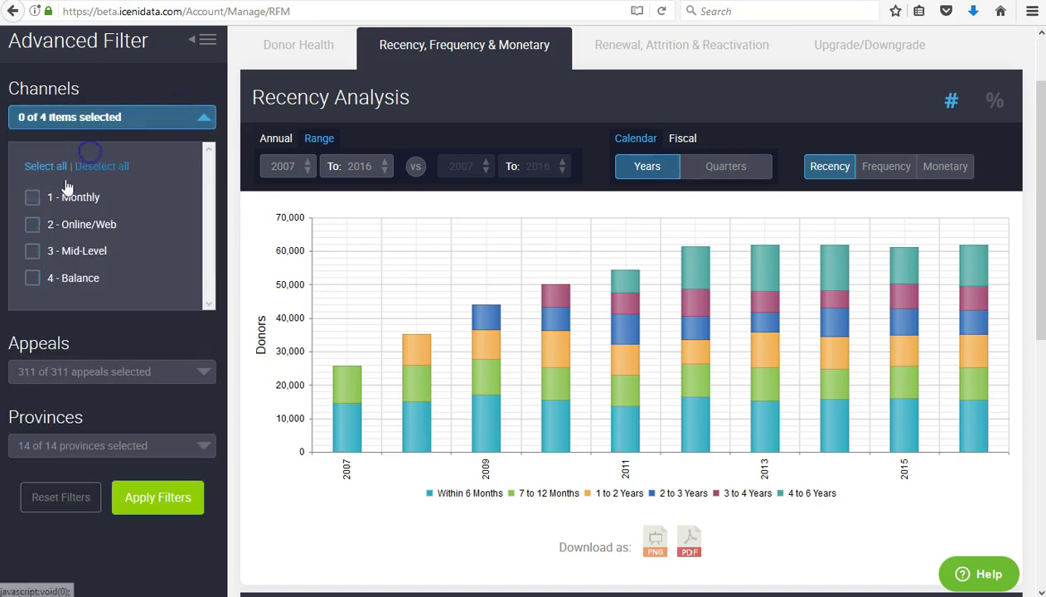
pyautogui.click(33, 224)
pyautogui.click(163, 500)
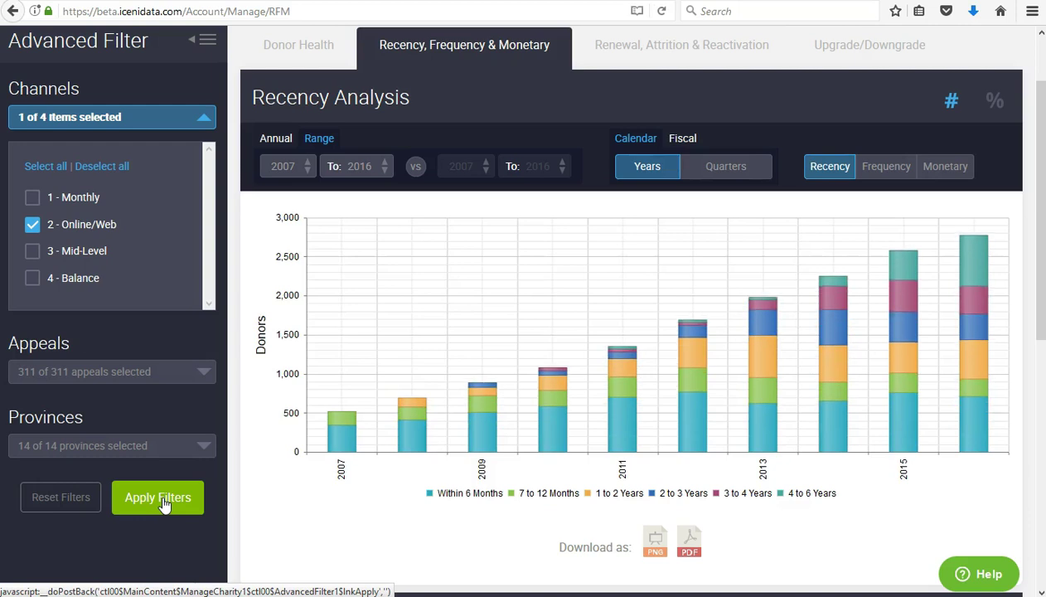
# Step: Hide and reshow the Within 6 Months series, then reapply the filter with all four channels
pyautogui.click(448, 493)
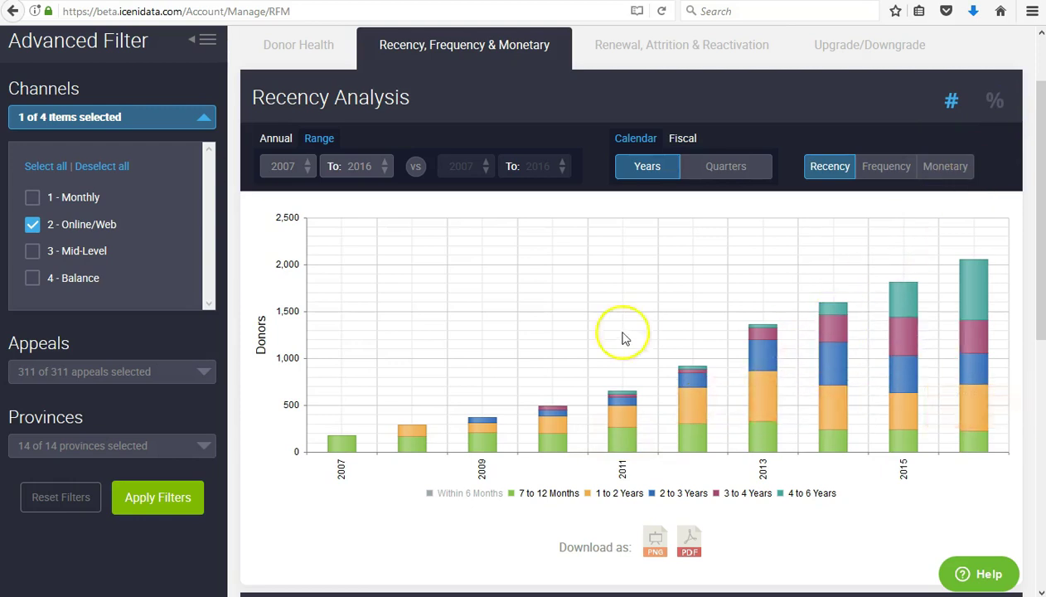
pyautogui.click(460, 495)
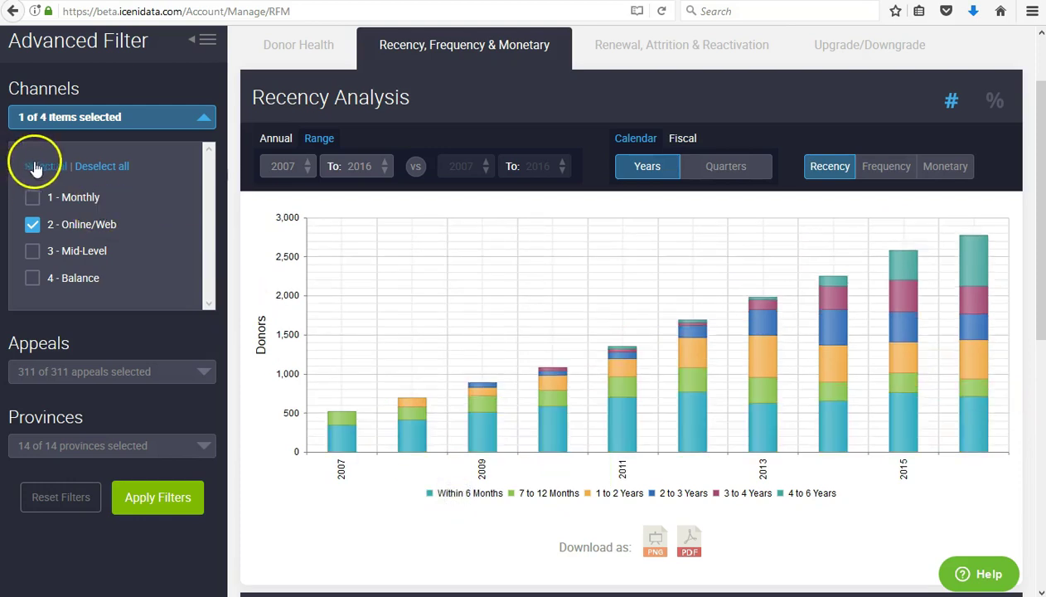
pyautogui.click(33, 165)
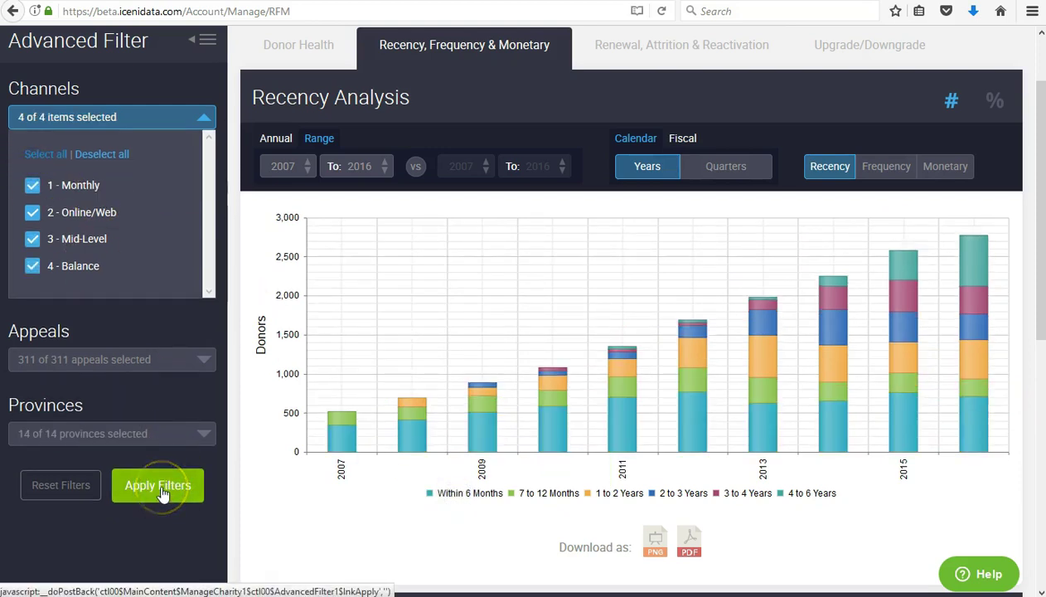
pyautogui.click(157, 486)
pyautogui.scroll(-5, 681, 365)
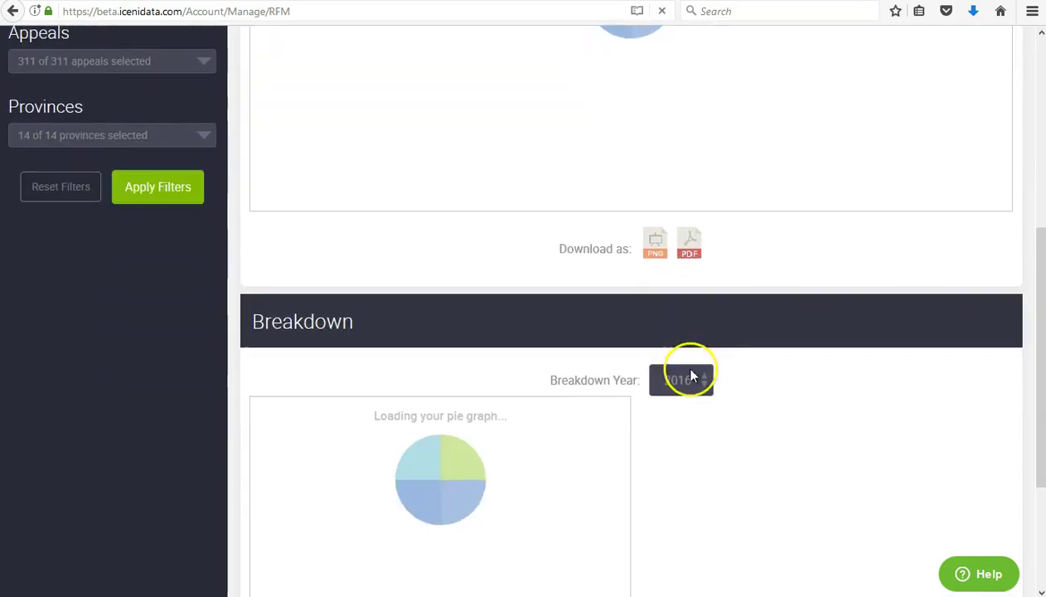
pyautogui.scroll(-2, 693, 375)
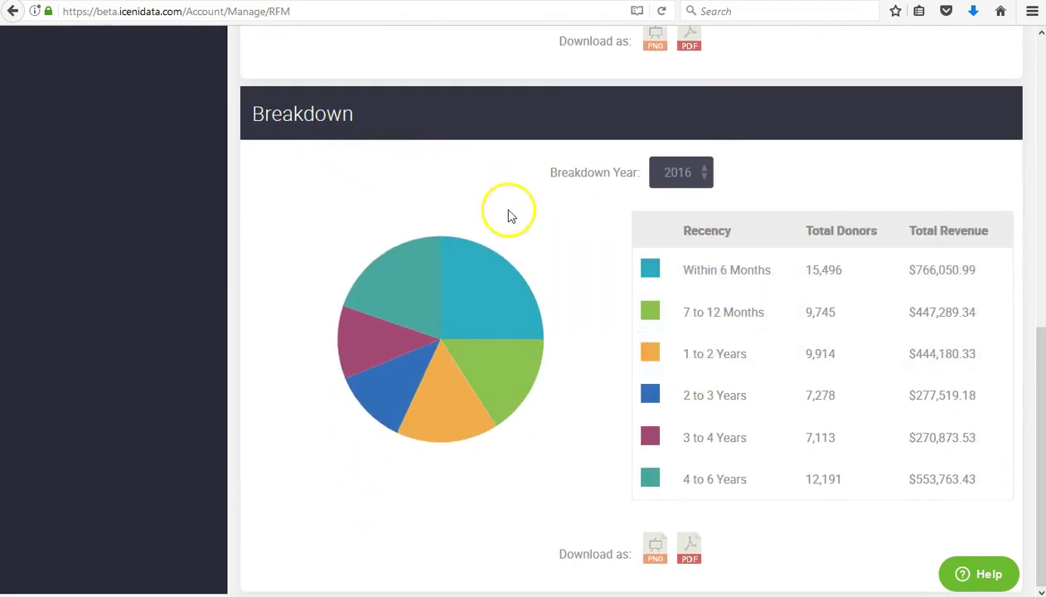
pyautogui.moveTo(486, 282)
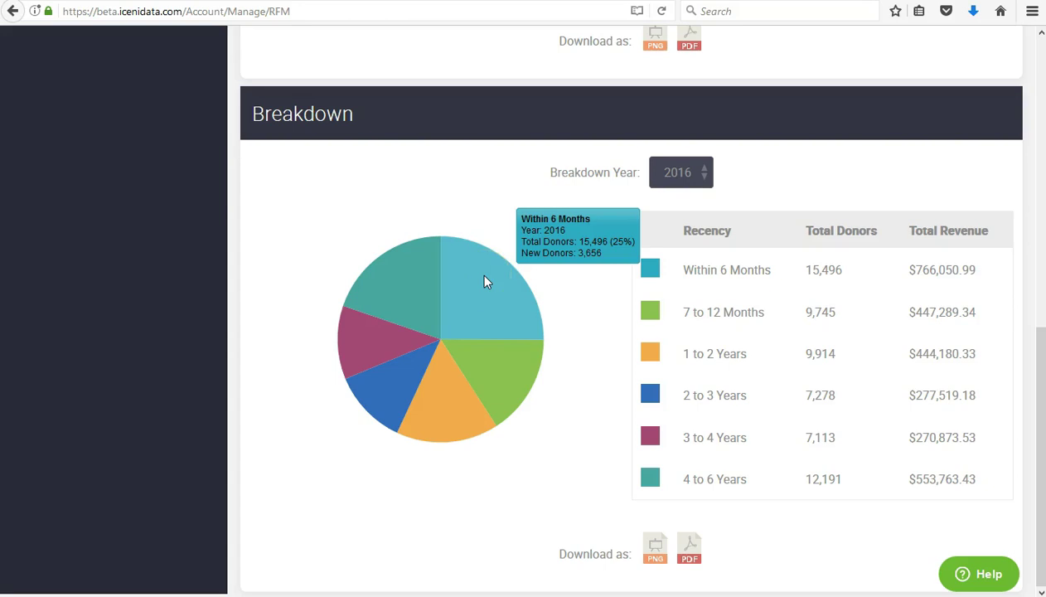
pyautogui.click(651, 353)
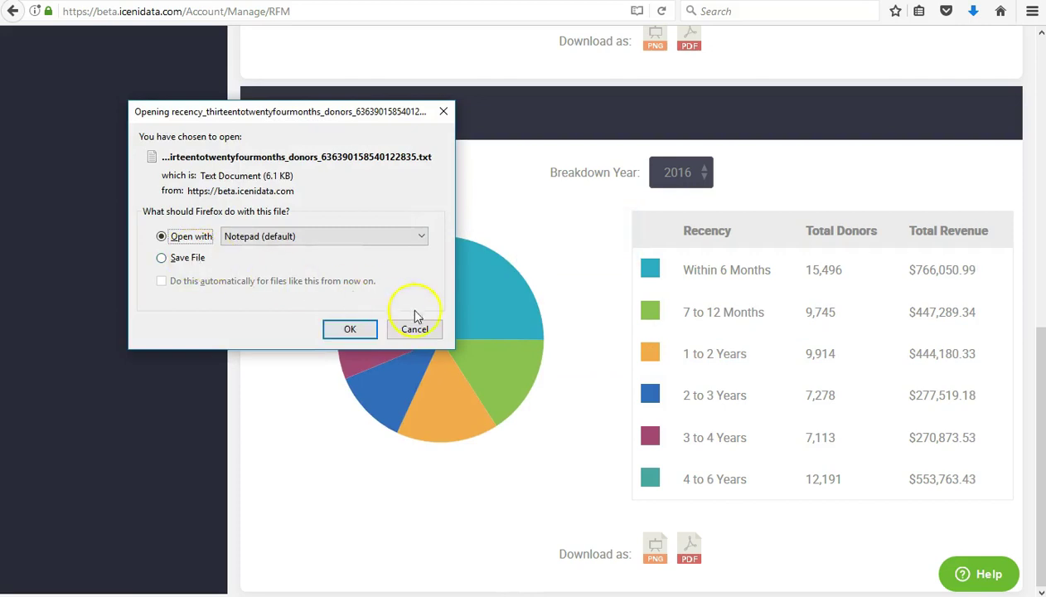
pyautogui.click(418, 327)
pyautogui.moveTo(526, 257)
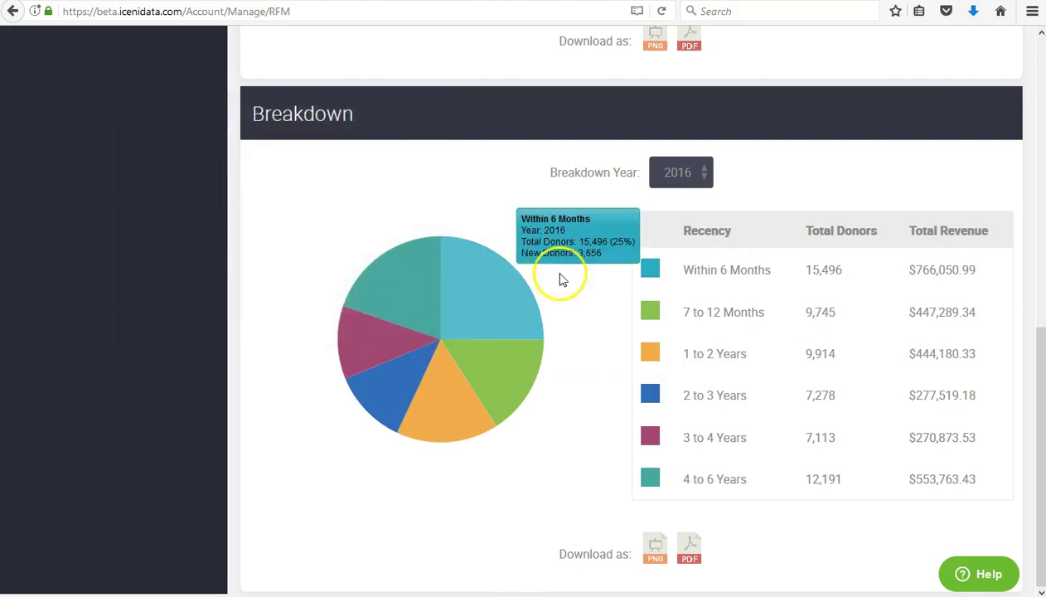
pyautogui.scroll(4, 518, 233)
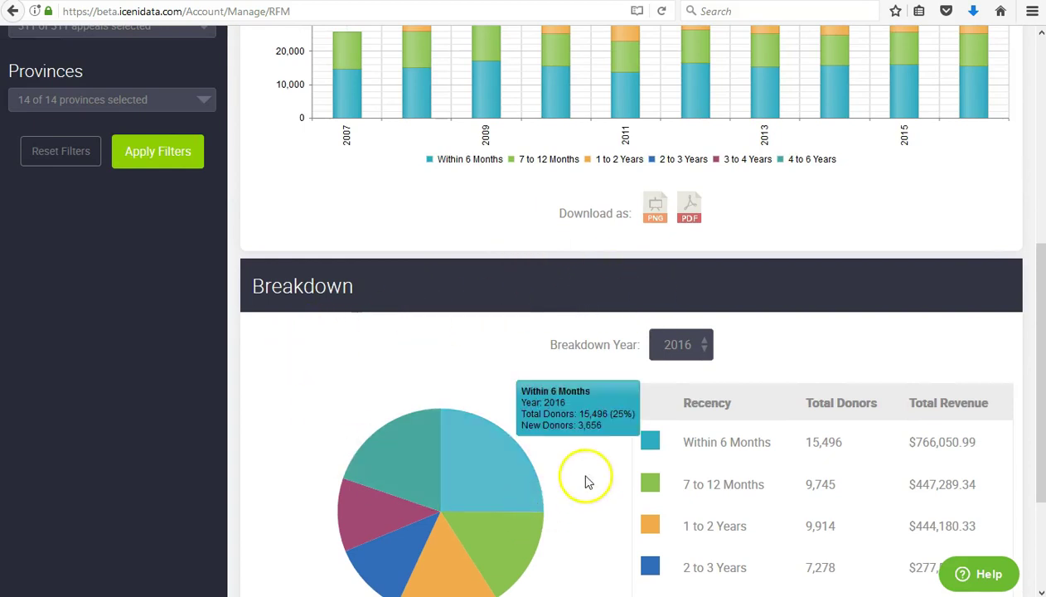
pyautogui.scroll(8, 285, 304)
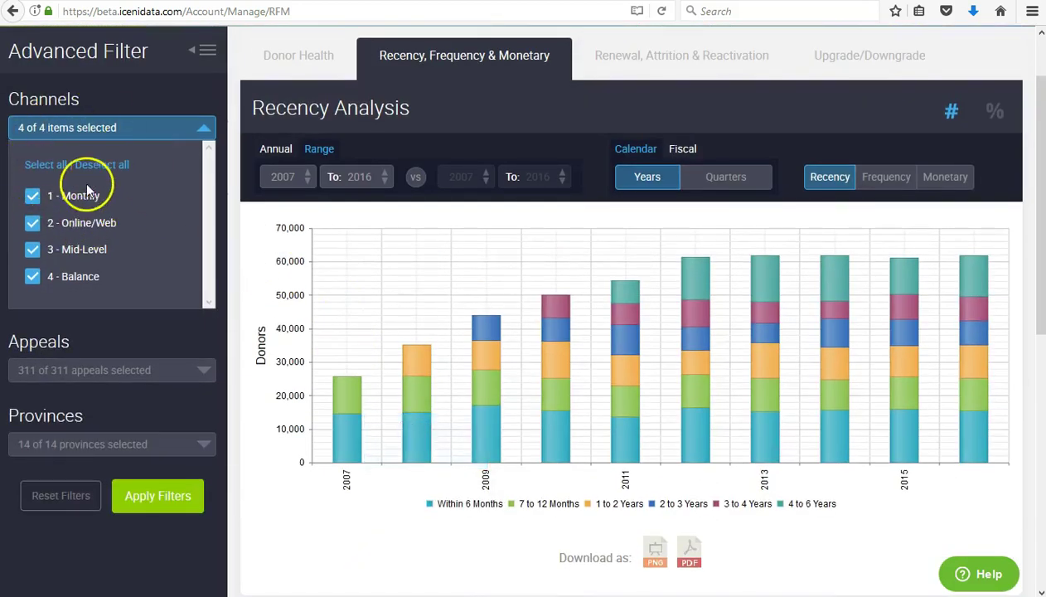
pyautogui.click(87, 165)
pyautogui.click(33, 207)
pyautogui.click(168, 509)
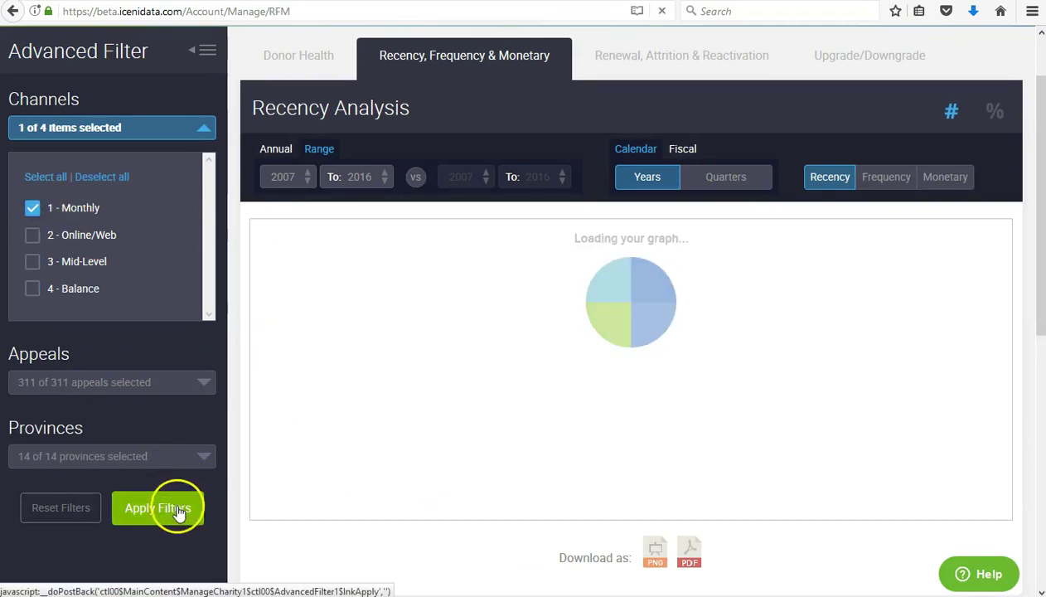
pyautogui.moveTo(420, 401)
pyautogui.scroll(-6, 431, 398)
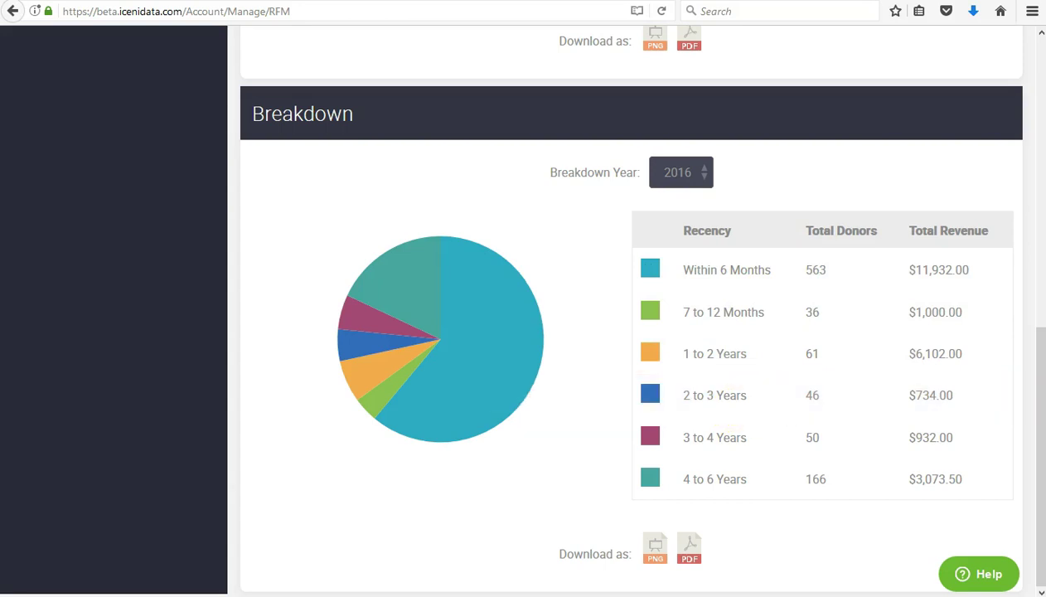
pyautogui.scroll(5, 730, 324)
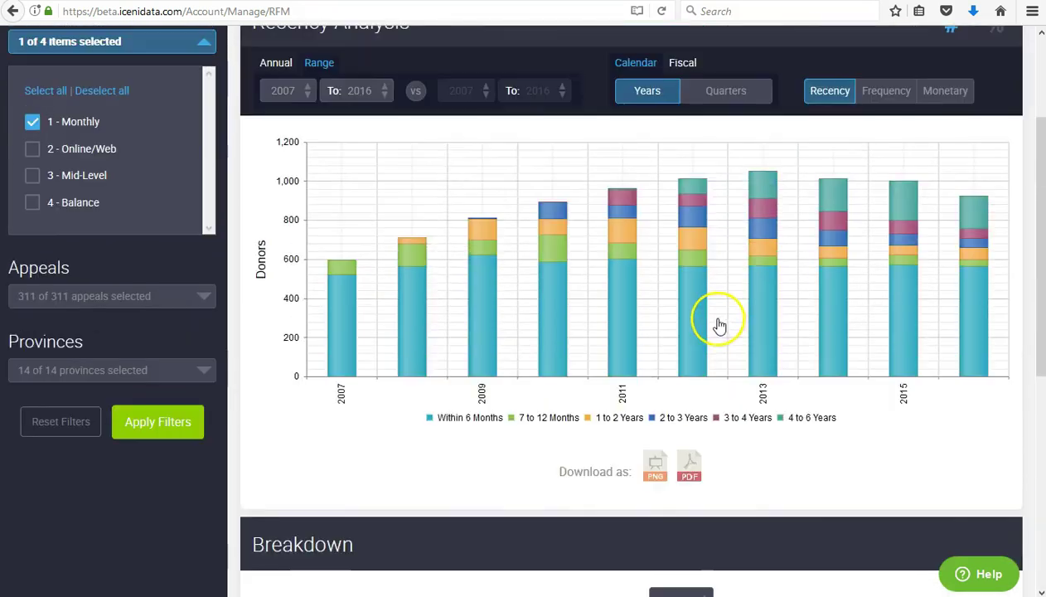
pyautogui.scroll(2, 717, 321)
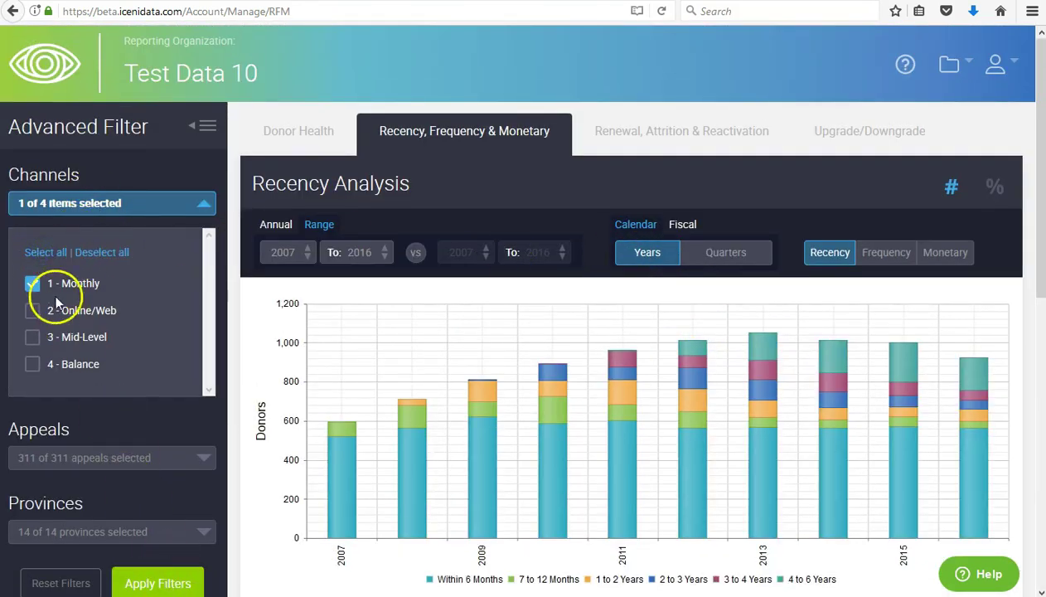
pyautogui.click(39, 252)
pyautogui.click(153, 569)
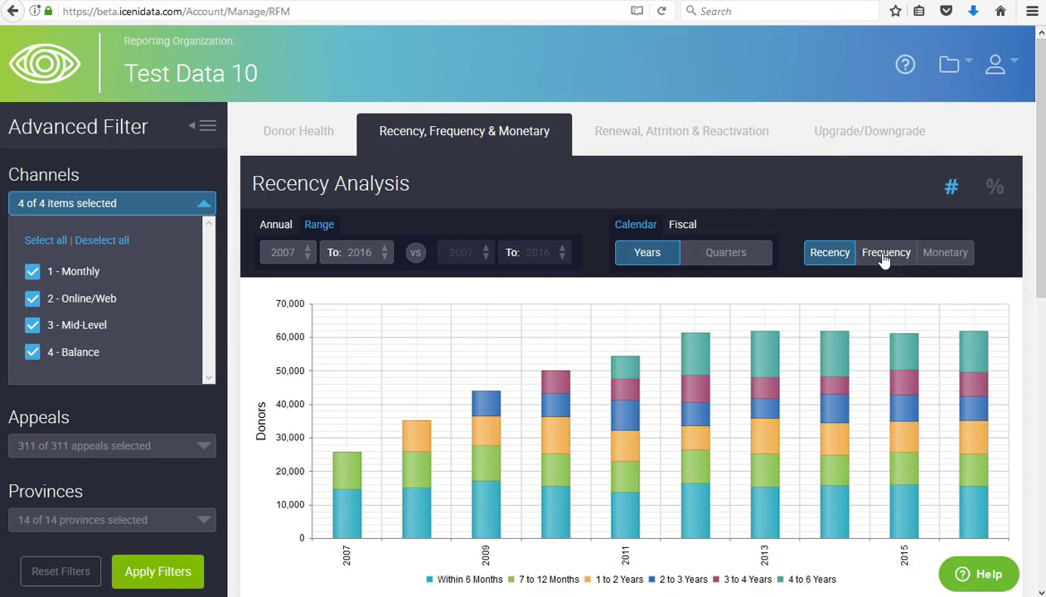
# Step: Move from Frequency to Monetary Analysis and narrow the channel filter to 1 - Monthly
pyautogui.click(884, 257)
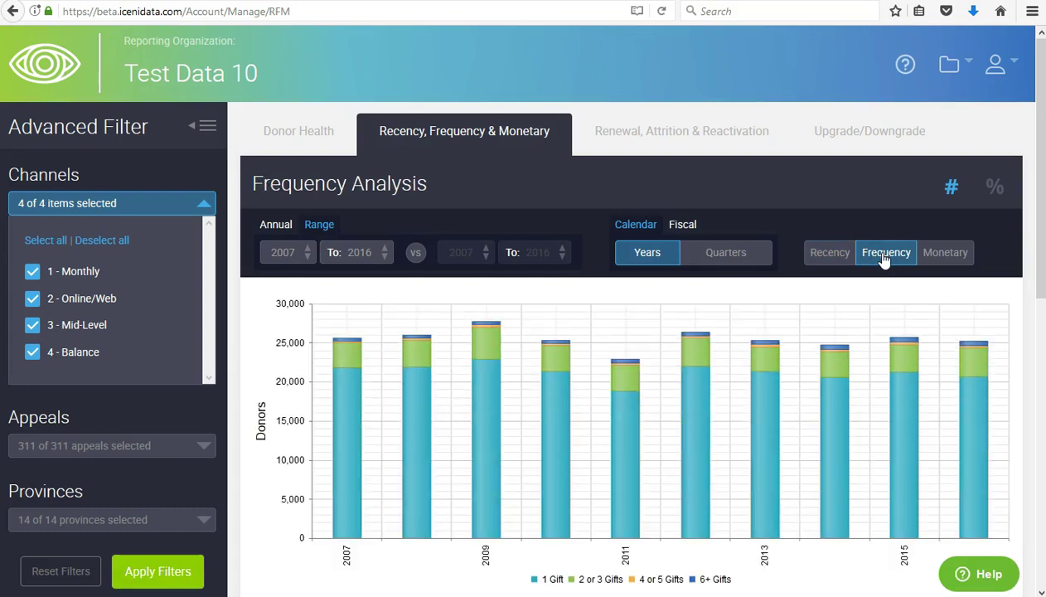
pyautogui.click(951, 259)
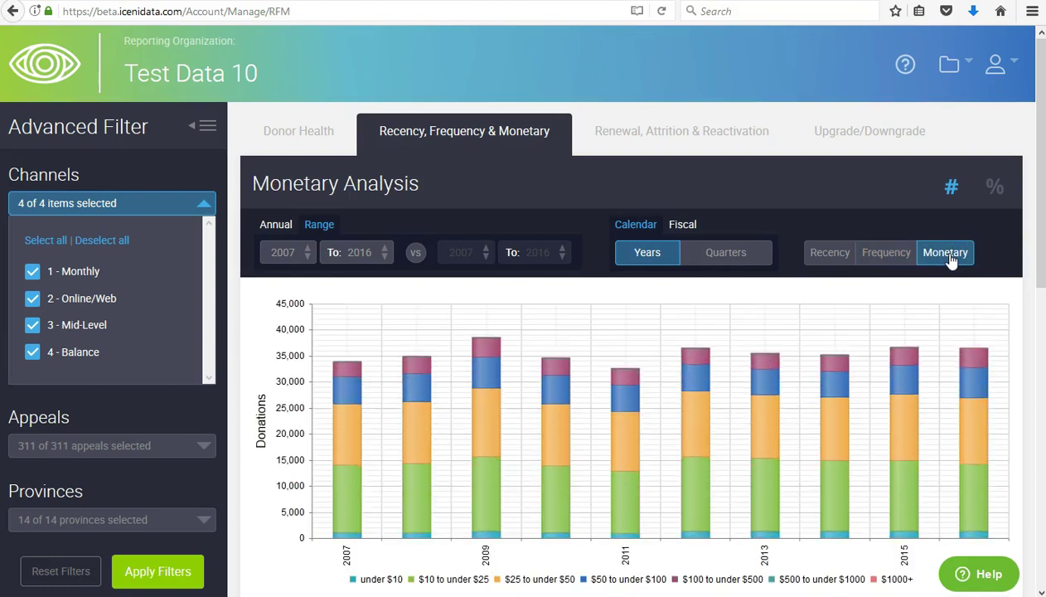
pyautogui.scroll(-2, 951, 260)
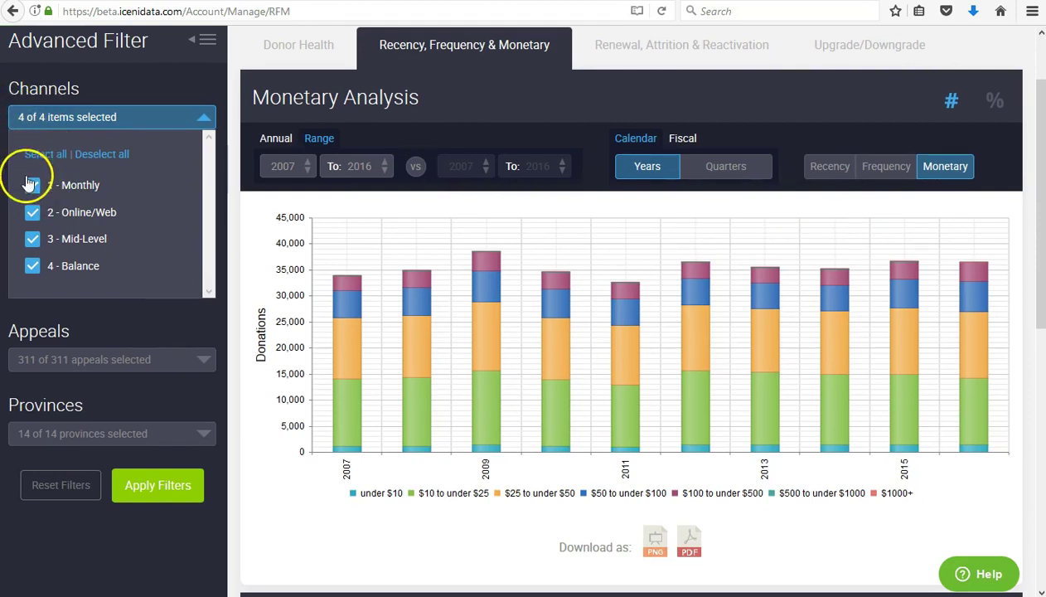
pyautogui.click(102, 154)
pyautogui.click(32, 198)
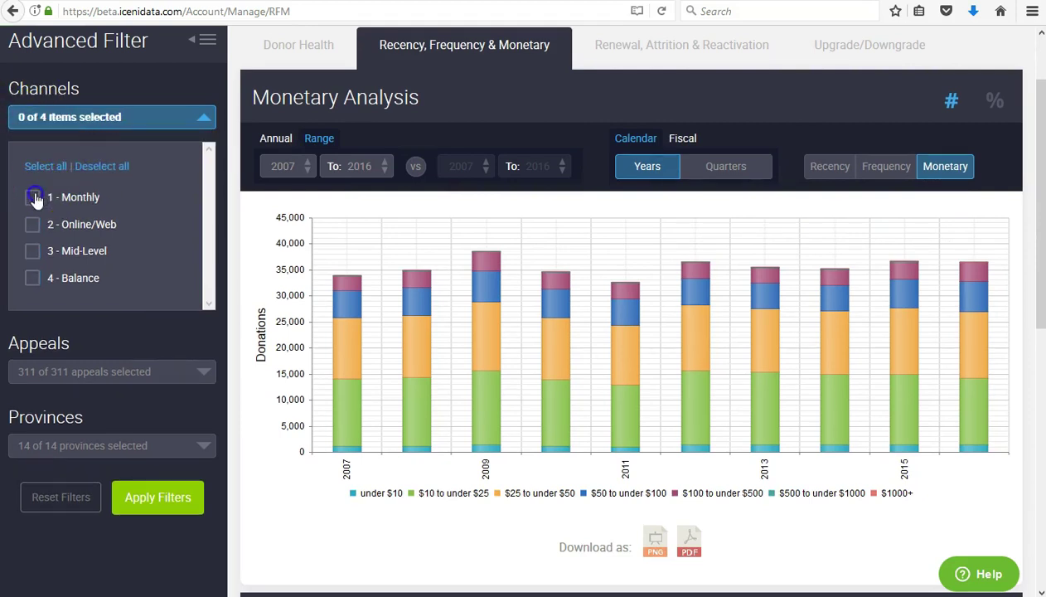
pyautogui.click(157, 502)
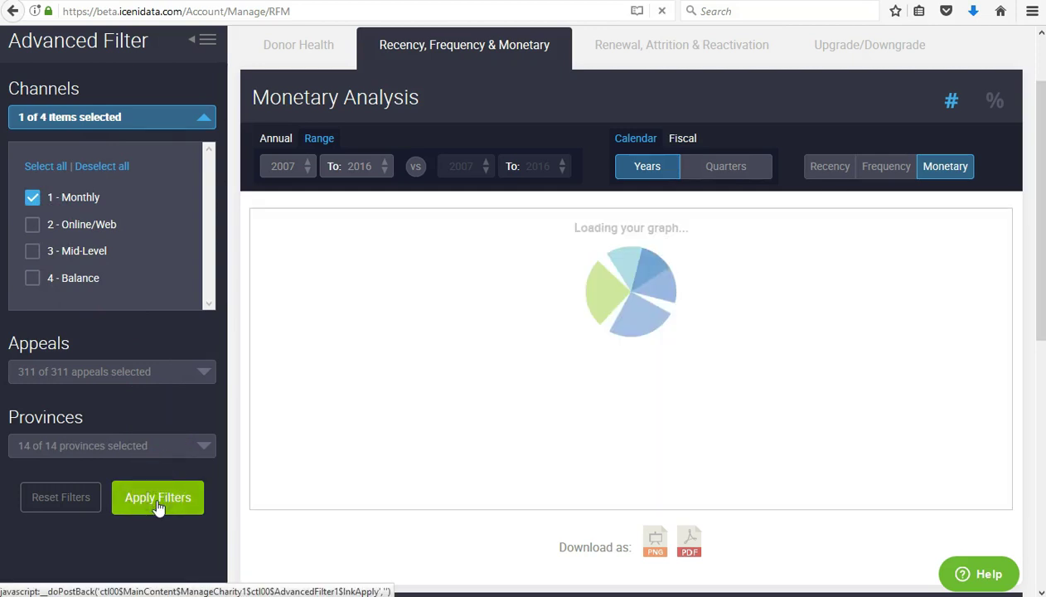